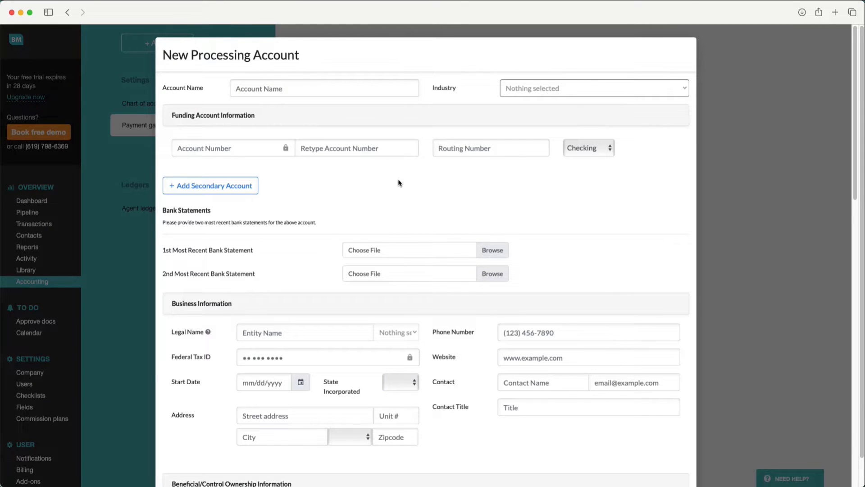
# Review the New Processing Account form from the funding account and bank statement fields through the business and beneficial ownership information
pyautogui.scroll(-1, 430, 195)
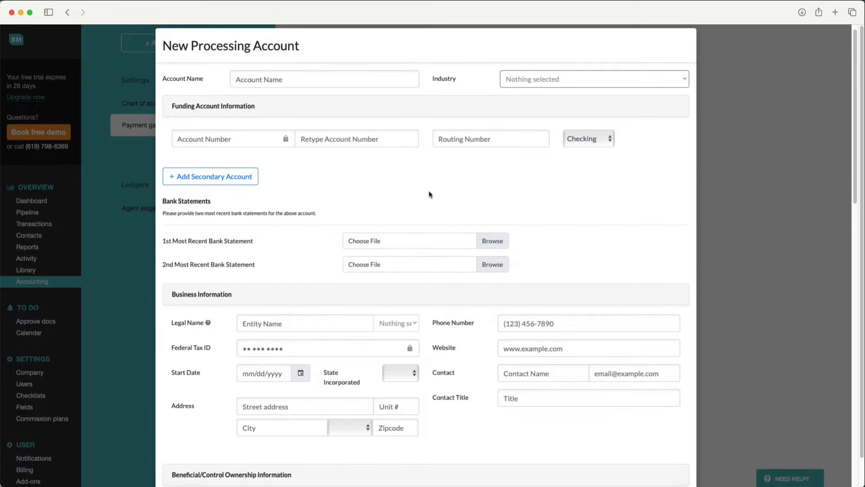
pyautogui.scroll(-3, 430, 194)
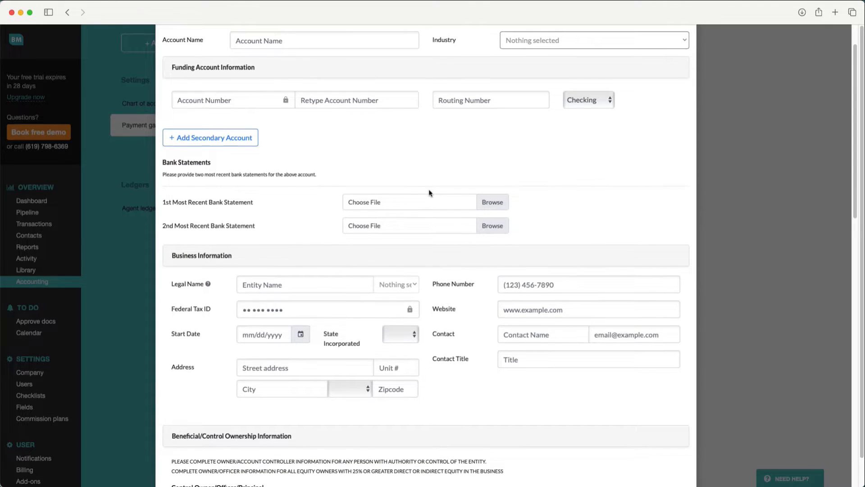
pyautogui.scroll(-1, 430, 193)
pyautogui.scroll(-2, 430, 192)
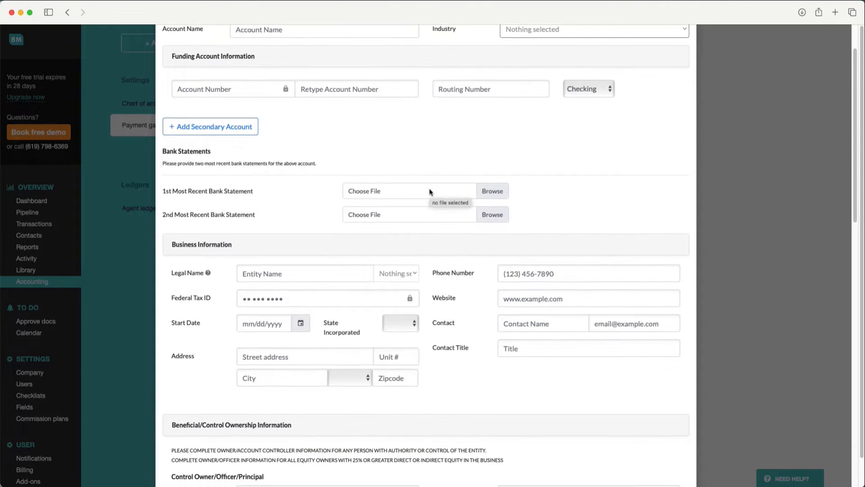
pyautogui.scroll(-1, 430, 192)
pyautogui.scroll(-8, 430, 192)
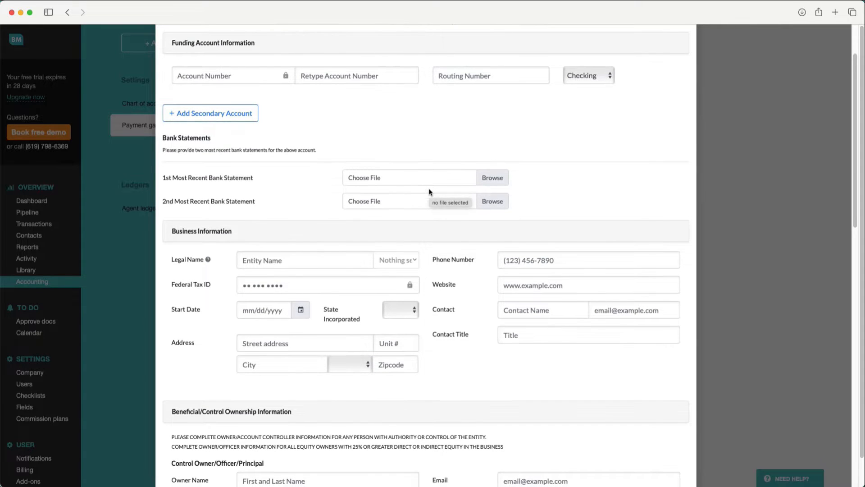
pyautogui.scroll(-20, 430, 192)
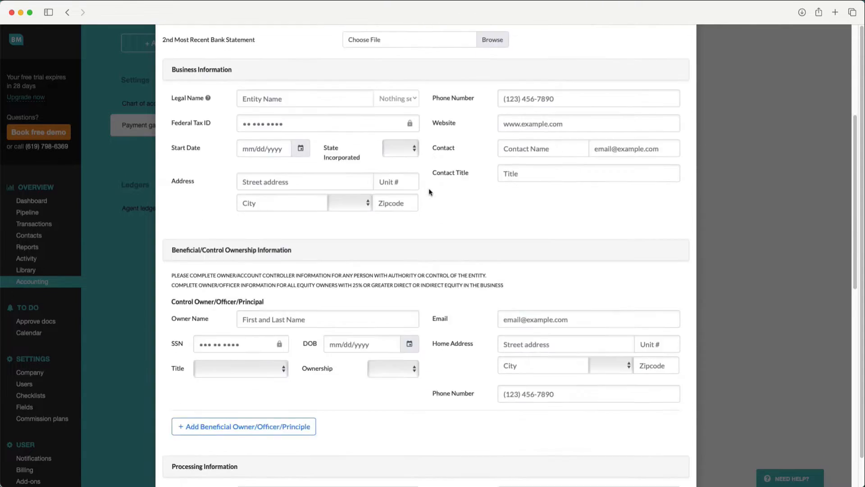
pyautogui.scroll(-3, 430, 192)
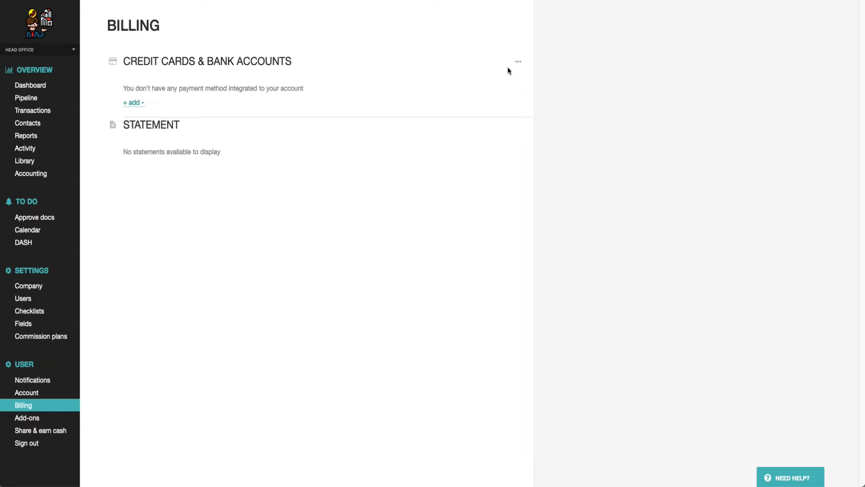
# Start connecting a bank account on the Billing page, choosing Manual setup as the connection method
pyautogui.click(518, 61)
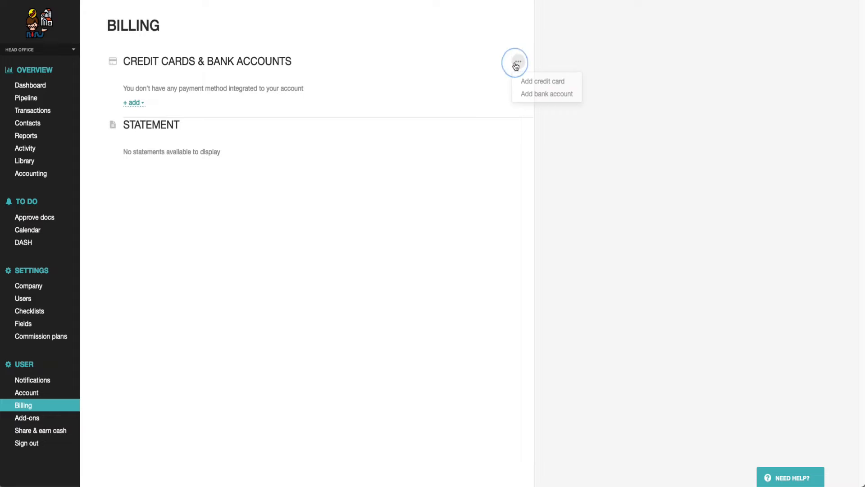
pyautogui.click(527, 95)
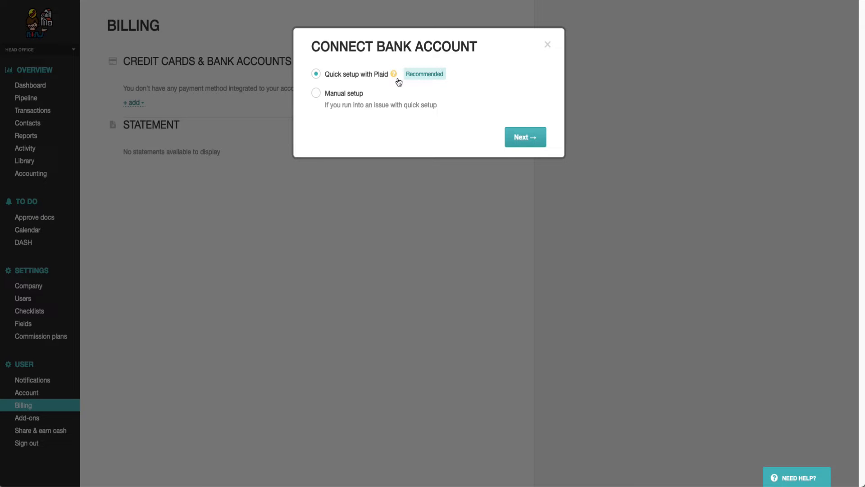
pyautogui.click(344, 96)
pyautogui.click(517, 136)
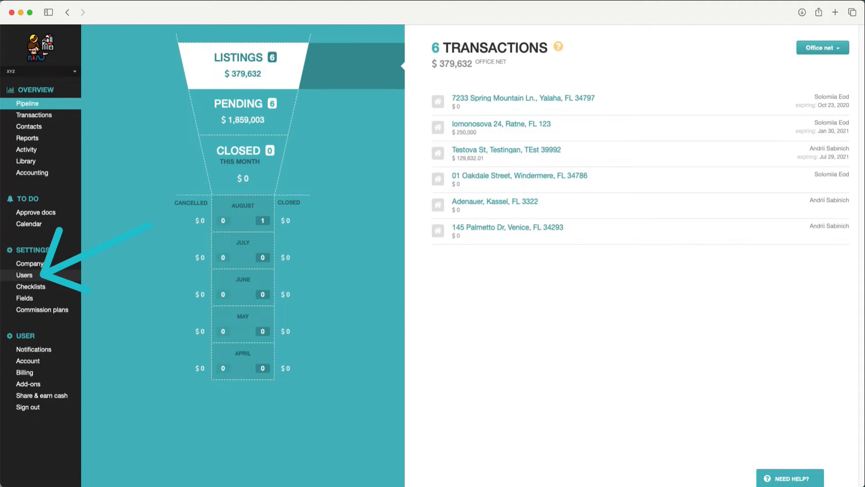
# Open a request to add a bank account from the billing details of the fourth active user, an agent
pyautogui.click(47, 276)
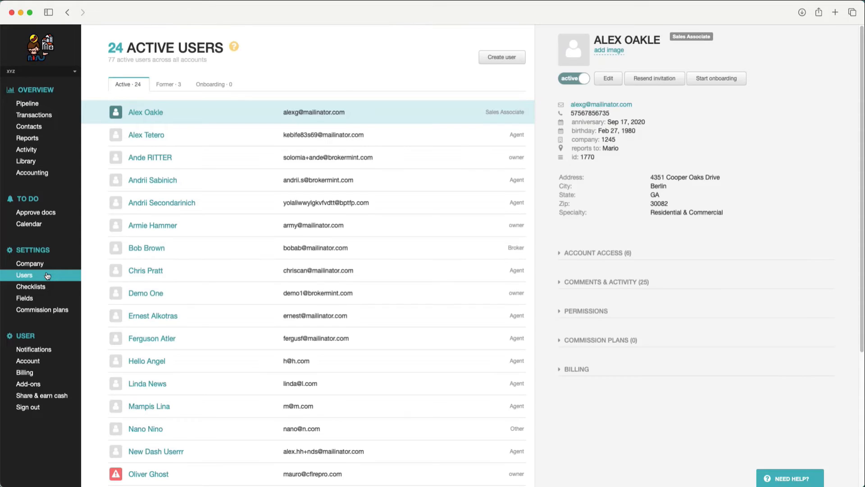
pyautogui.click(266, 187)
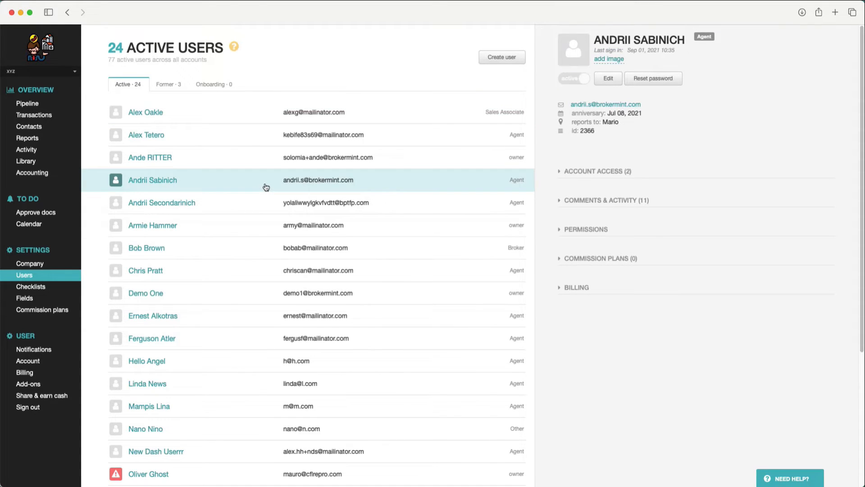
pyautogui.click(576, 287)
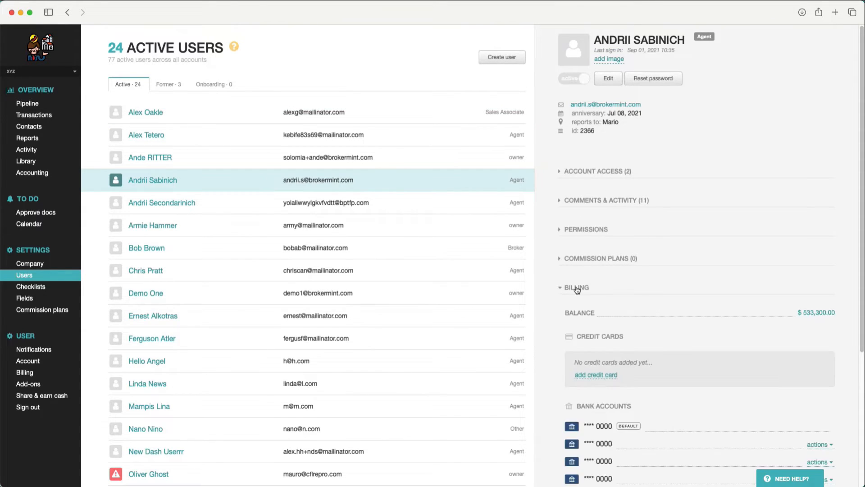
pyautogui.scroll(-3, 655, 375)
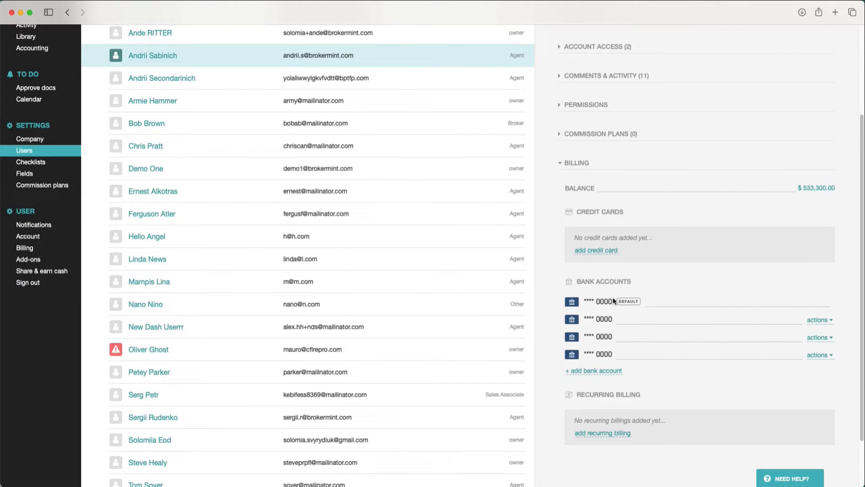
pyautogui.click(591, 371)
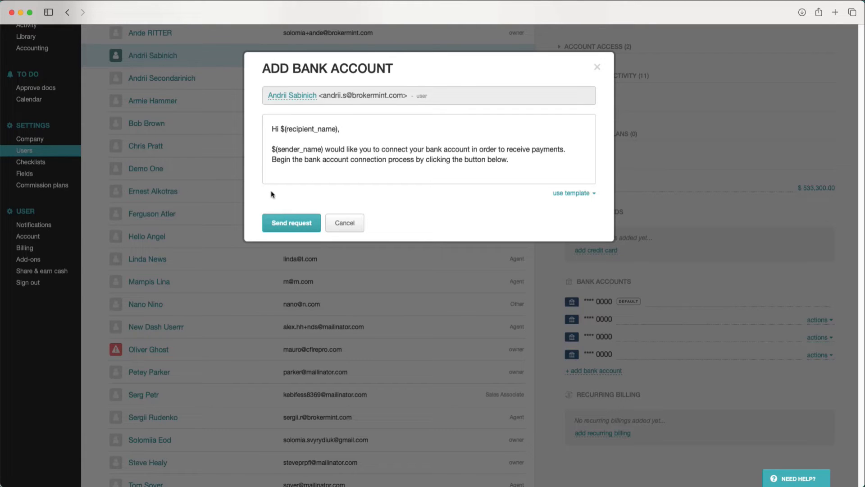
# Change the message greeting to "Hello $(recipient_name),", send the bank account request, and go back to the Pipeline
pyautogui.click(280, 129)
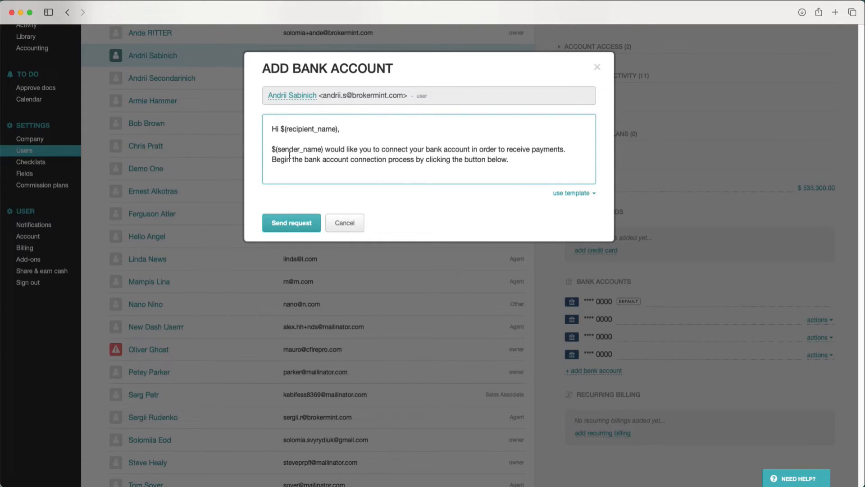
pyautogui.press('BackSpace')
pyautogui.write('ello')
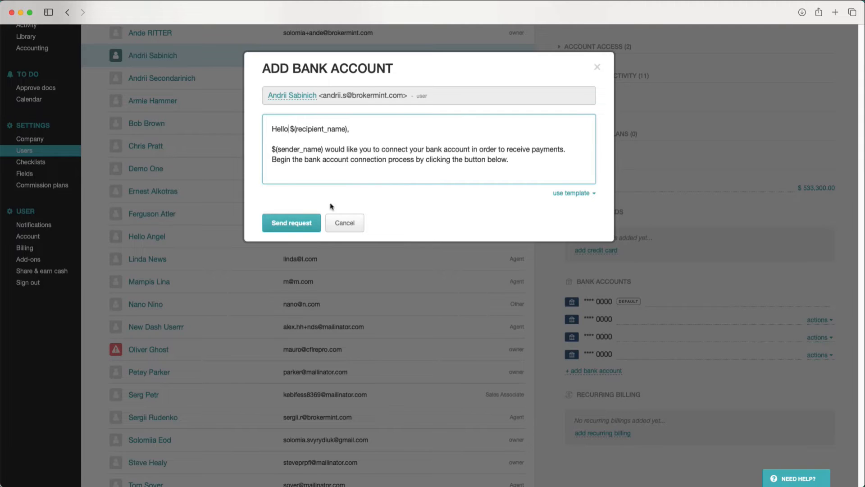
pyautogui.click(286, 223)
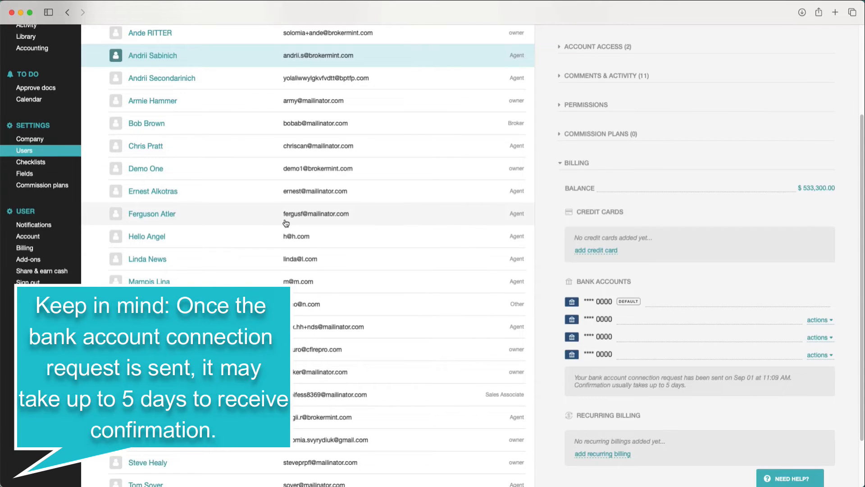
pyautogui.scroll(5, 286, 223)
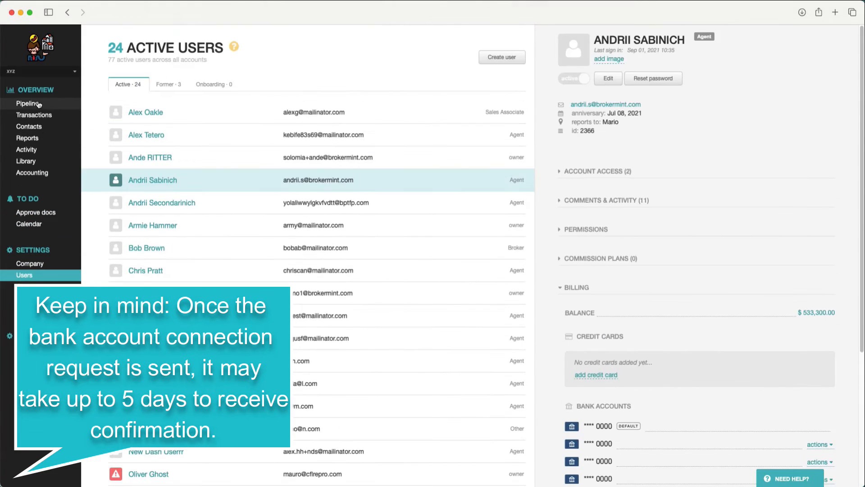
pyautogui.click(37, 108)
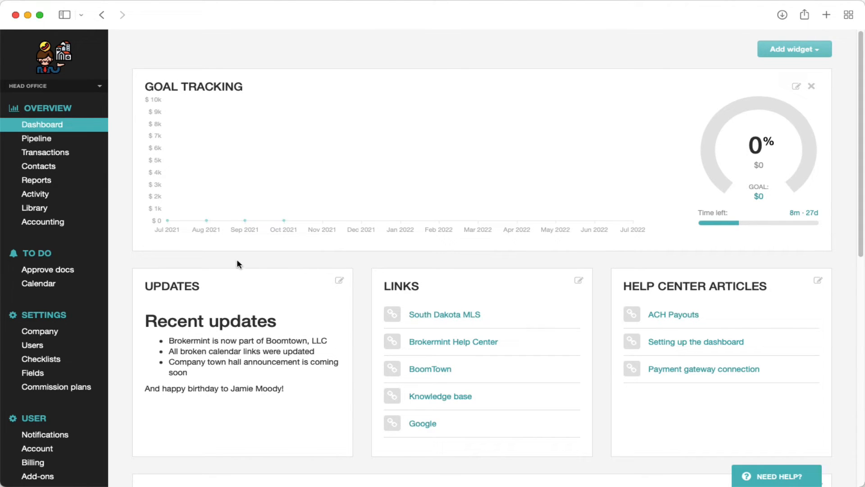
# Send the Follow Up Boss contact a request to add a bank account from its billing details, using the default message
pyautogui.click(37, 166)
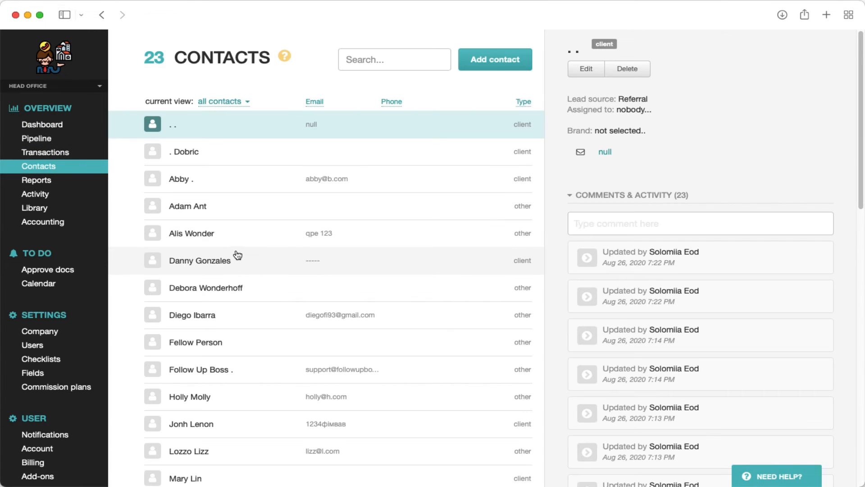
pyautogui.click(313, 377)
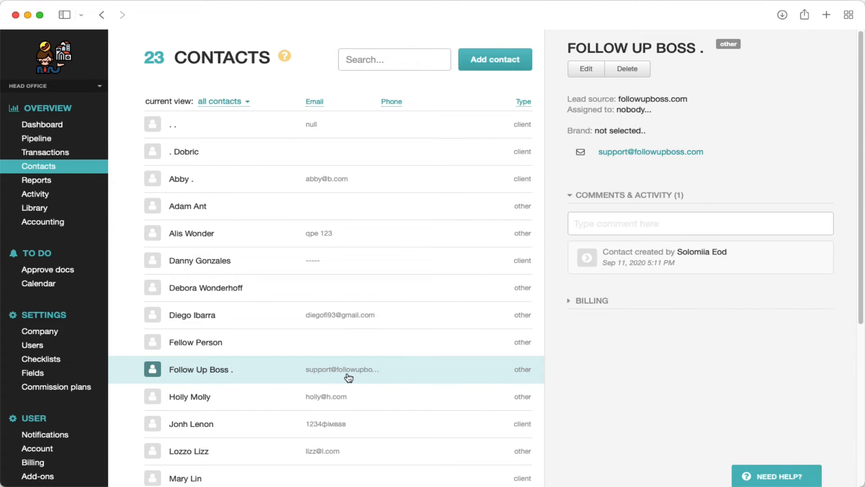
pyautogui.click(606, 302)
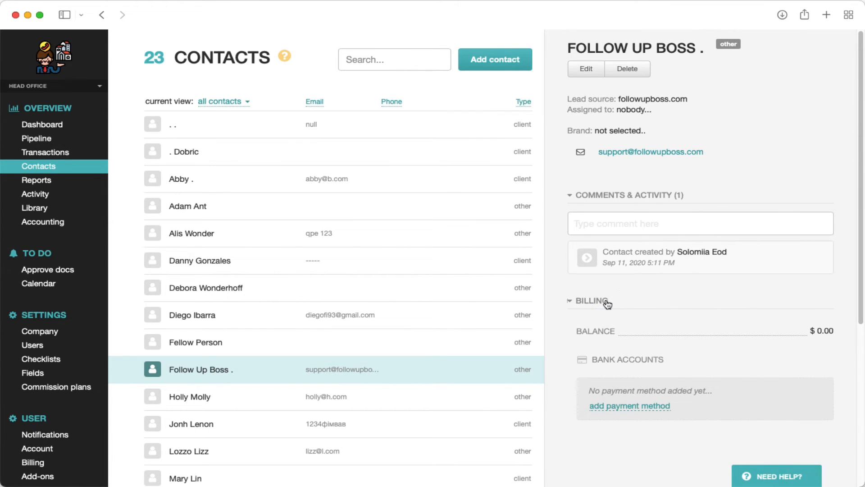
pyautogui.click(606, 407)
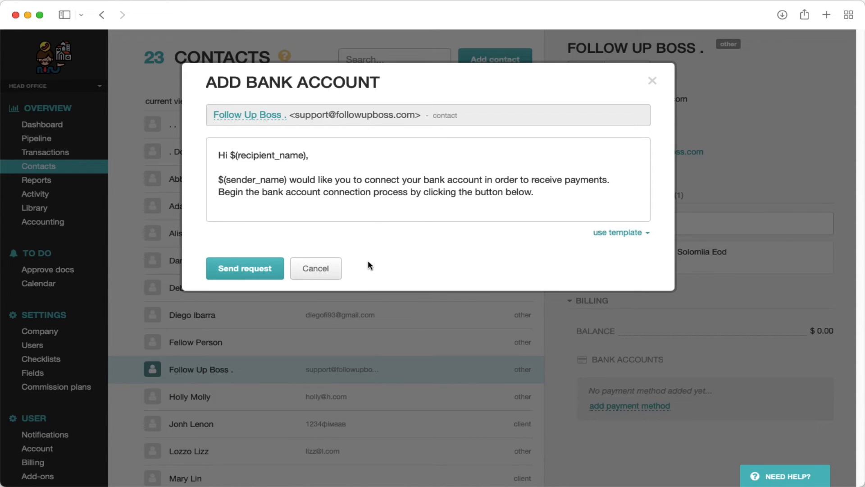
pyautogui.click(261, 272)
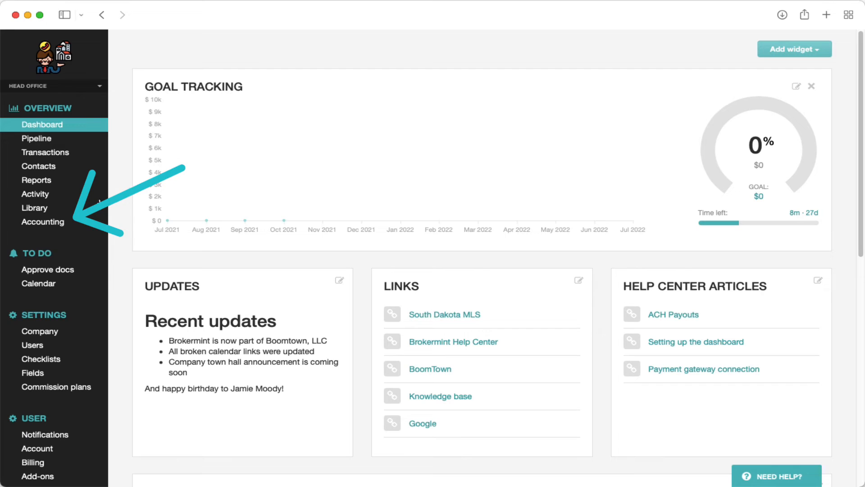
# Start a new Payment (ACH) in Accounting that is not related to any real-estate transaction
pyautogui.click(64, 222)
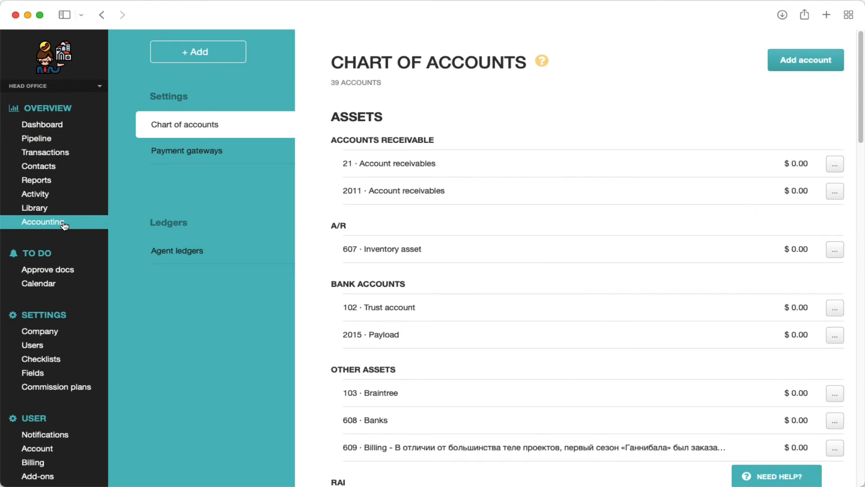
pyautogui.click(180, 57)
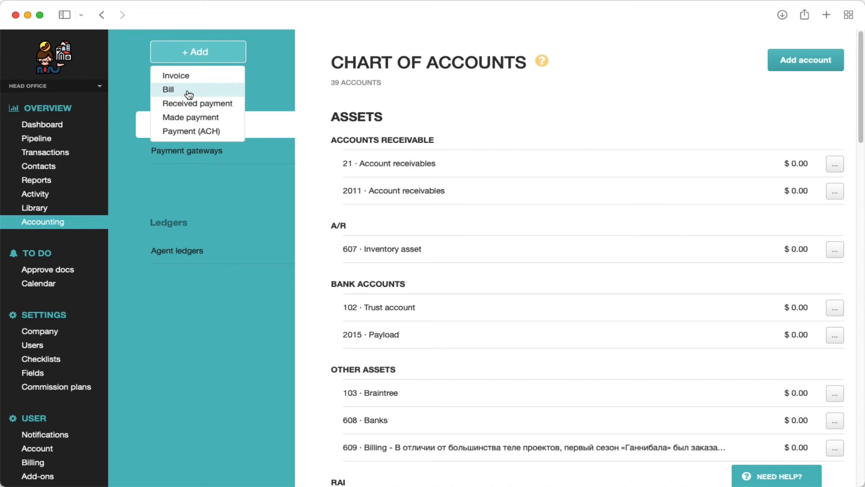
pyautogui.click(186, 131)
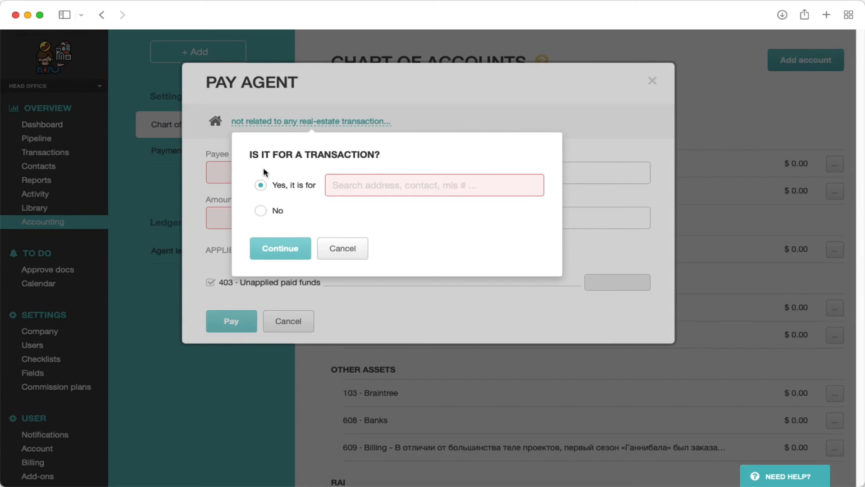
pyautogui.click(335, 249)
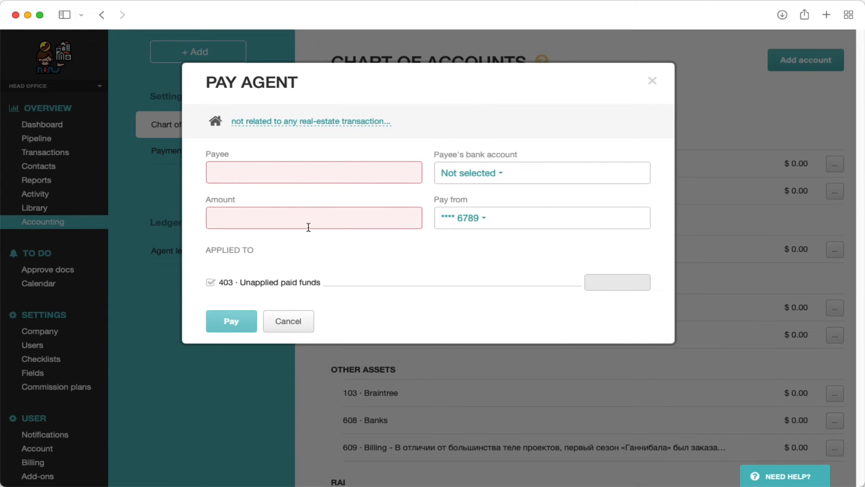
# Set the first suggested user matching "So" as the payee and enter 599 as the payment amount
pyautogui.click(261, 176)
pyautogui.write('So')
pyautogui.click(253, 201)
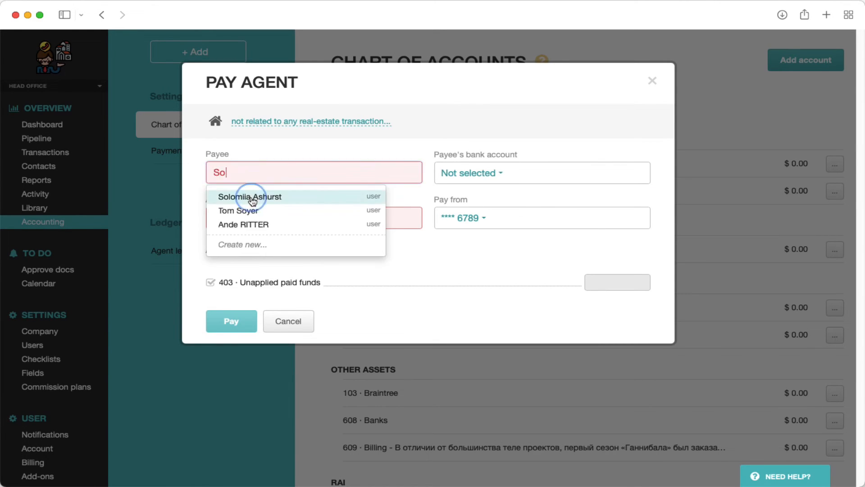
pyautogui.click(246, 258)
pyautogui.write('599')
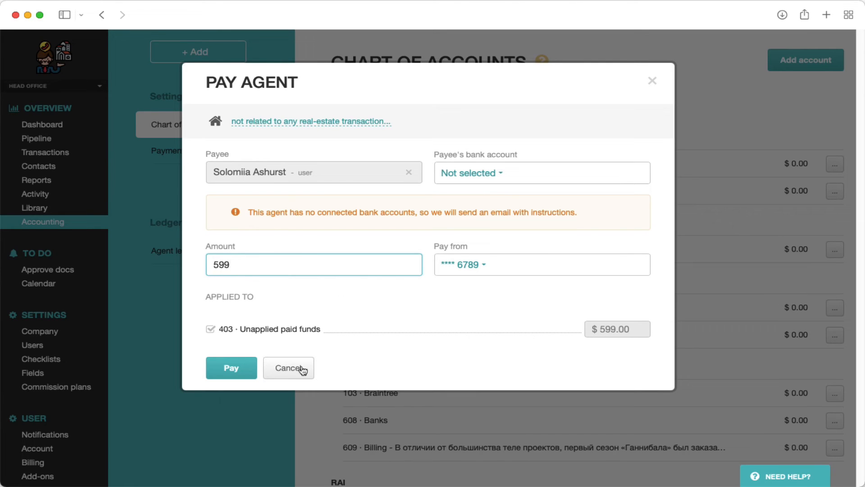
# Submit the agent payment and expand the pending transactions of the 2015 · Payload account
pyautogui.click(238, 372)
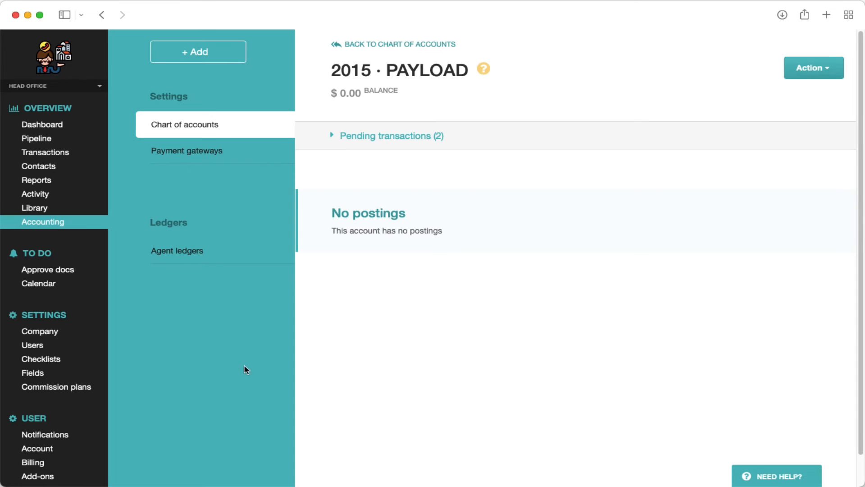
pyautogui.click(372, 137)
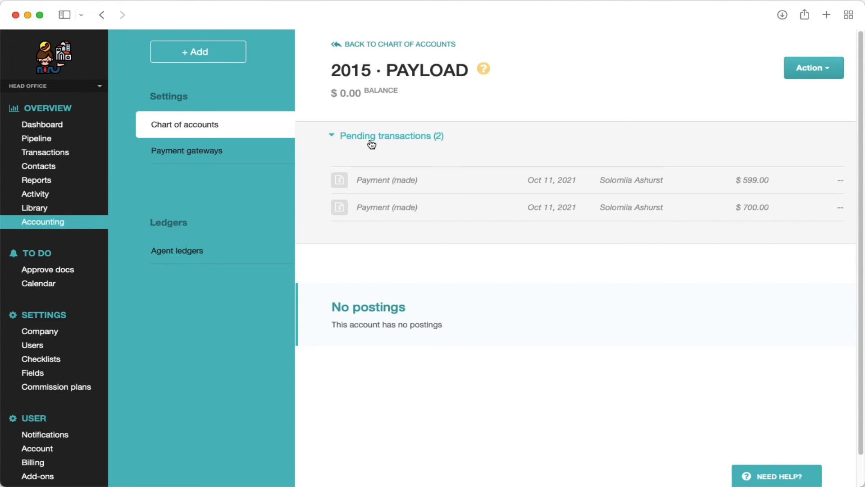